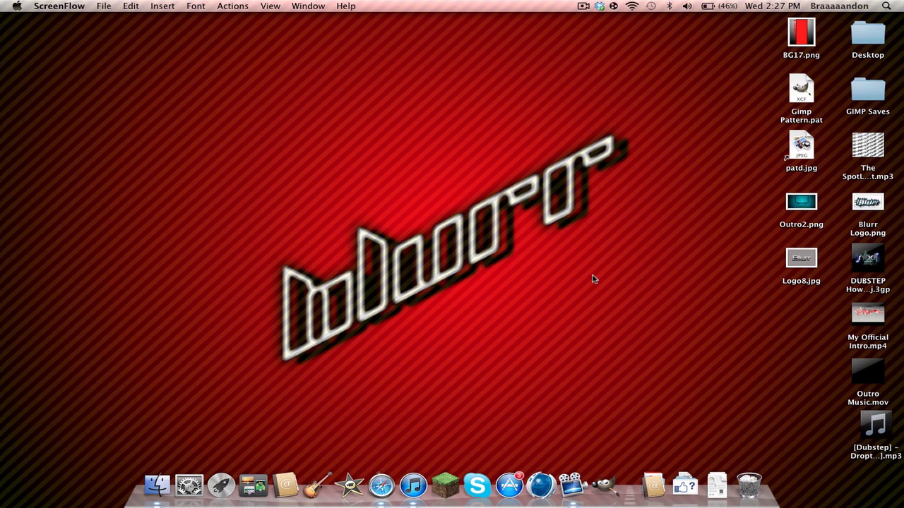
# Launch GIMP 2.8 from the Dock and wait for its main window to load.
pyautogui.click(607, 486)
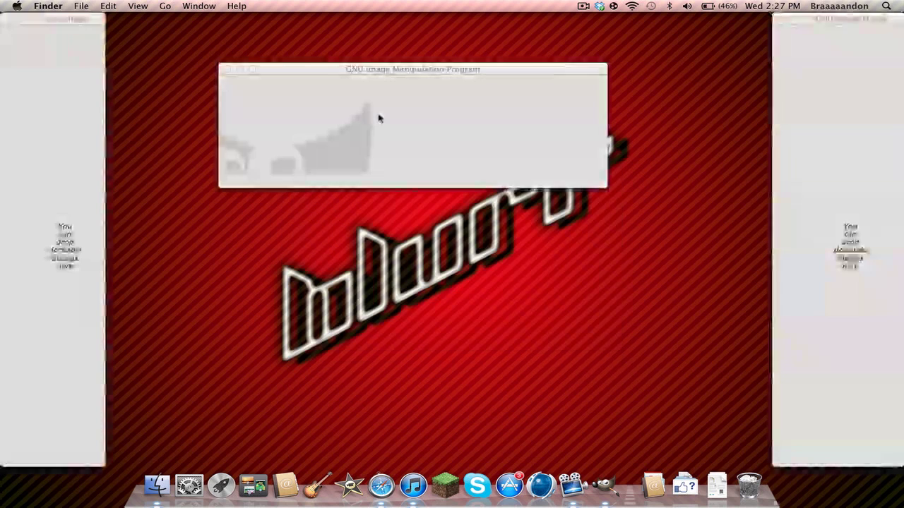
# Add a new transparent layer named 'Gloss' to the button image.
pyautogui.click(74, 5)
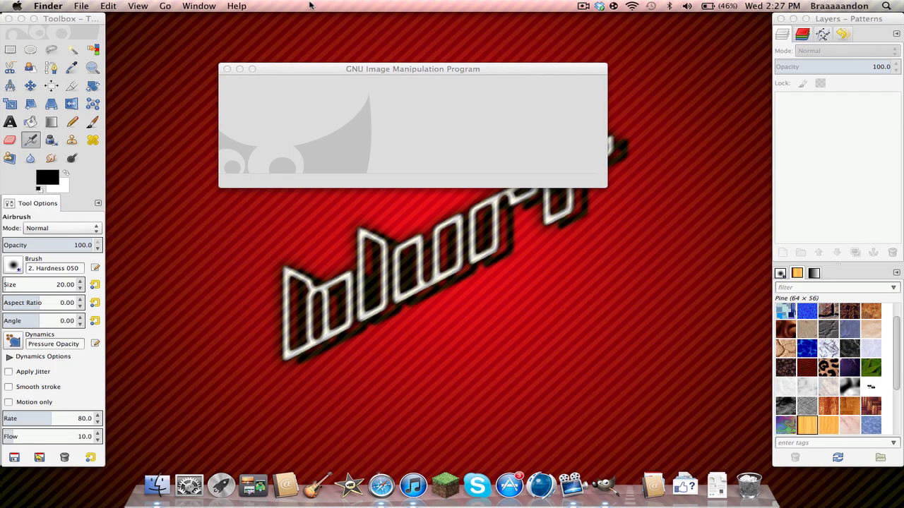
pyautogui.click(332, 132)
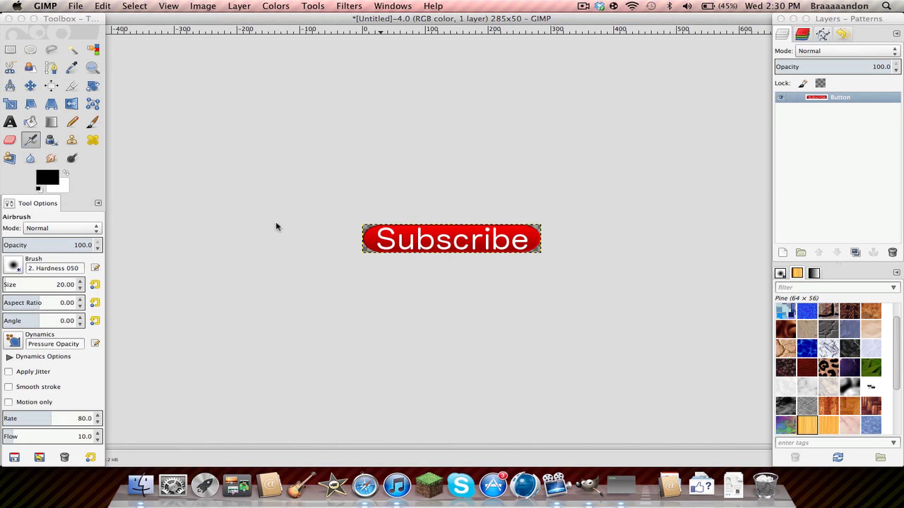
pyautogui.click(782, 252)
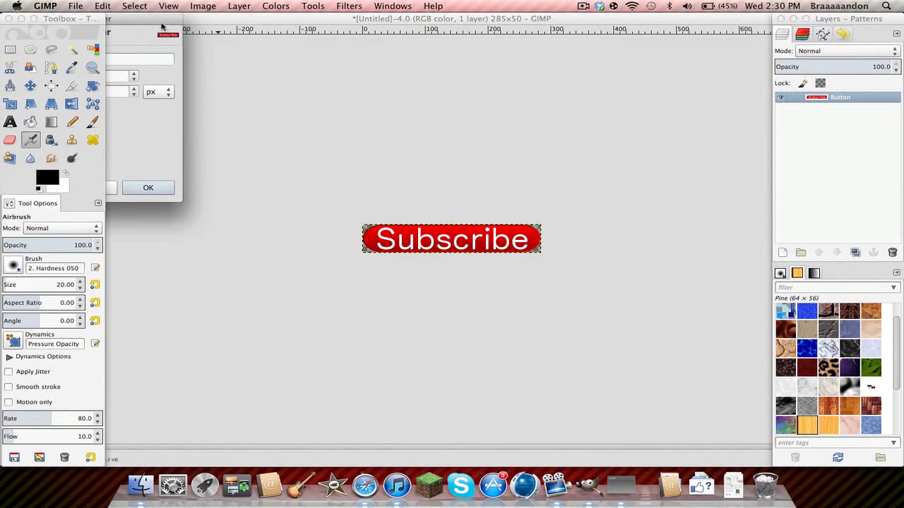
pyautogui.moveTo(162, 24); pyautogui.dragTo(355, 23)
pyautogui.write('Gloss')
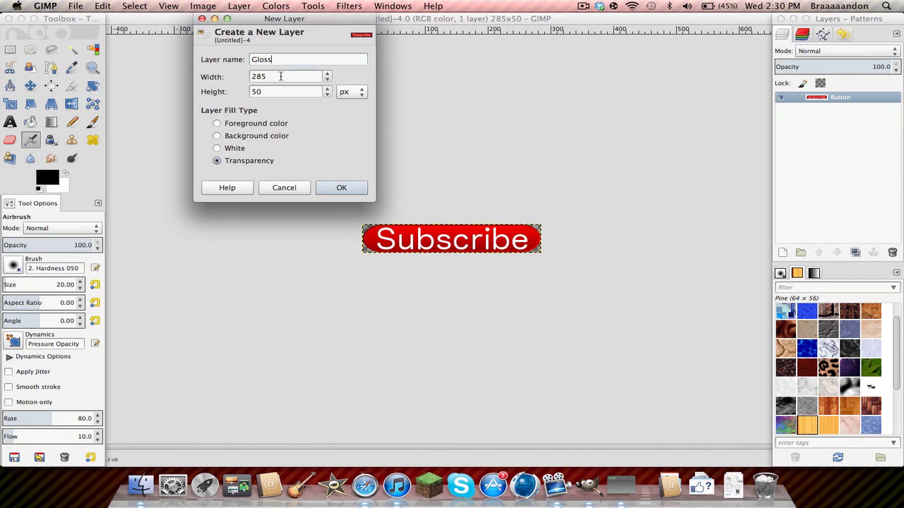
pyautogui.press('Return')
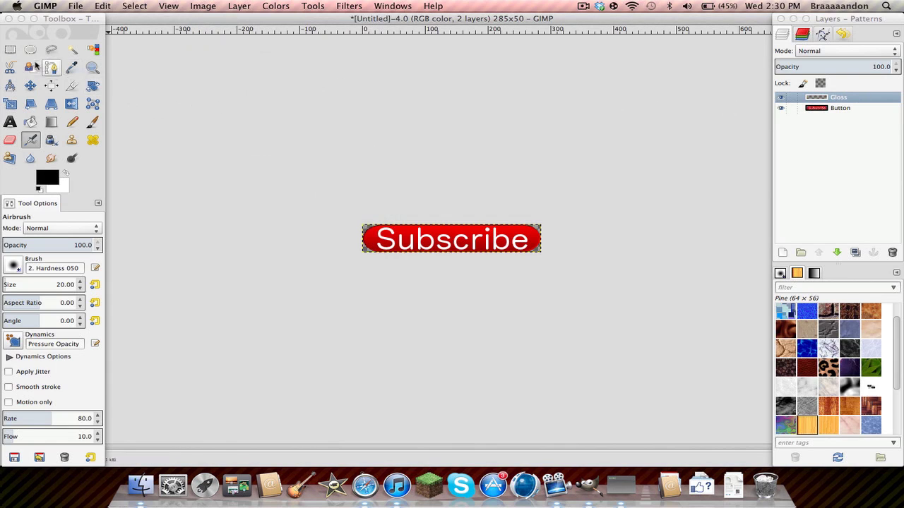
# Select the button's shape using Alpha to Selection on the Button layer.
pyautogui.click(832, 111)
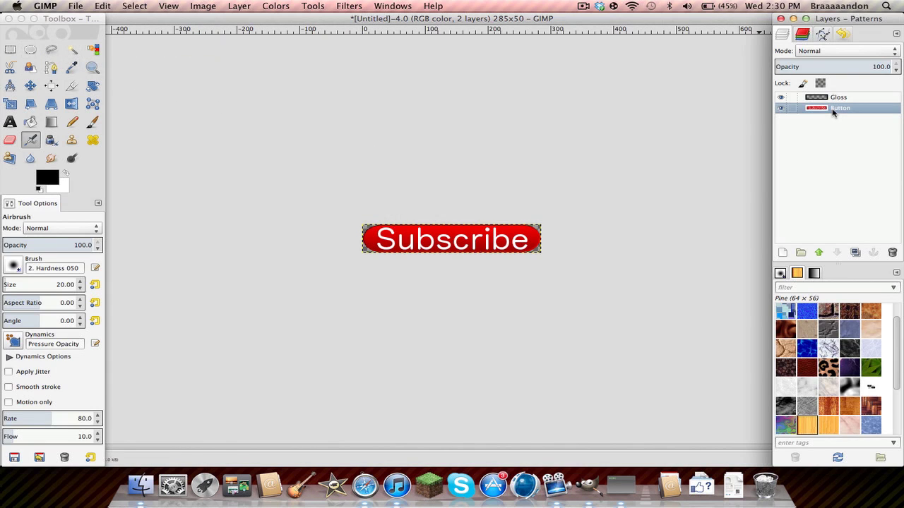
pyautogui.rightClick(846, 110)
pyautogui.click(756, 370)
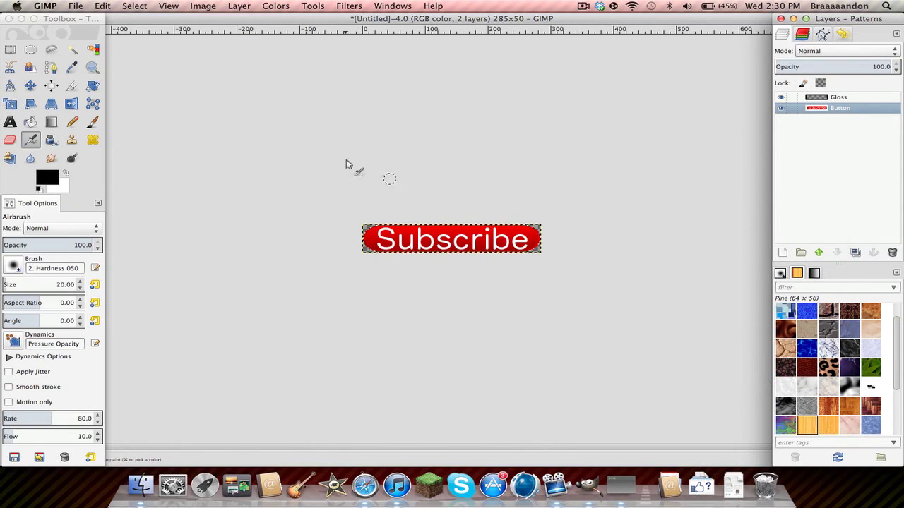
# On the Gloss layer, intersect the button selection with a wide ellipse over its top half.
pyautogui.click(829, 97)
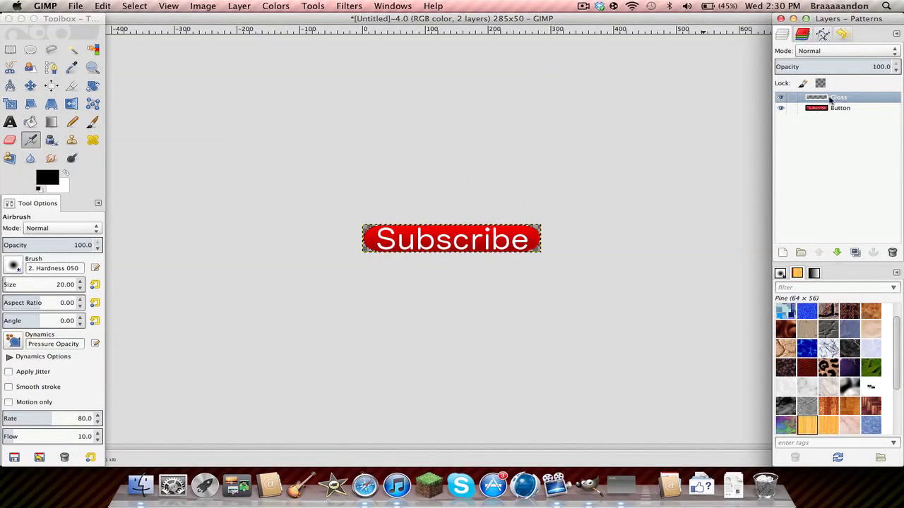
pyautogui.click(30, 51)
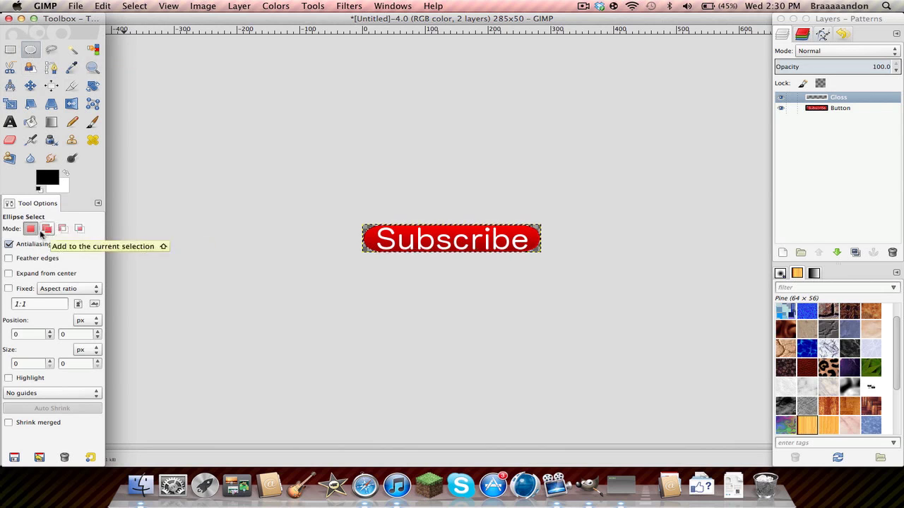
pyautogui.click(79, 229)
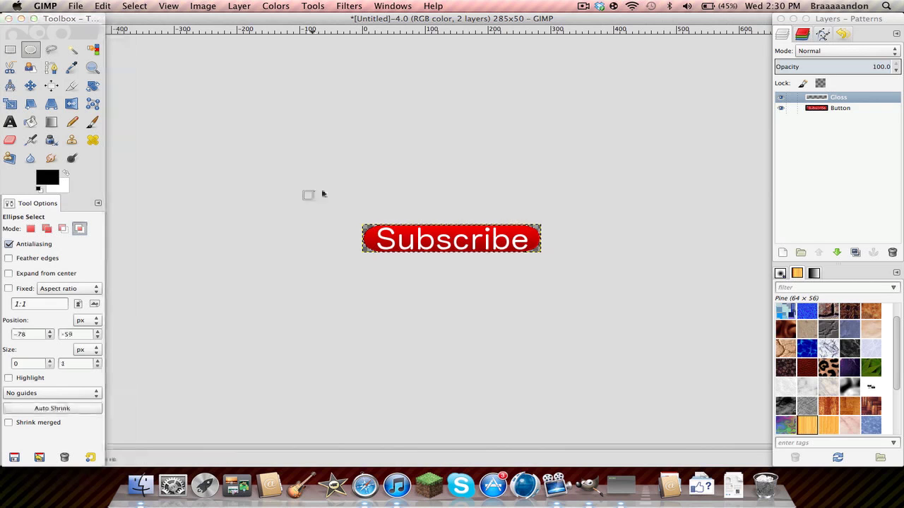
pyautogui.moveTo(312, 191)
pyautogui.mouseDown()
pyautogui.moveTo(571, 233)
pyautogui.moveTo(569, 242)
pyautogui.moveTo(598, 240)
pyautogui.mouseUp()
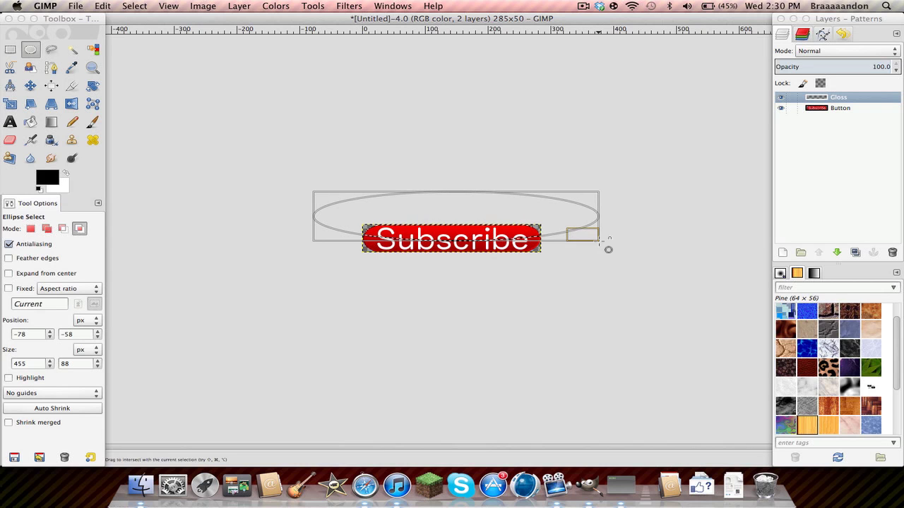
pyautogui.click(431, 209)
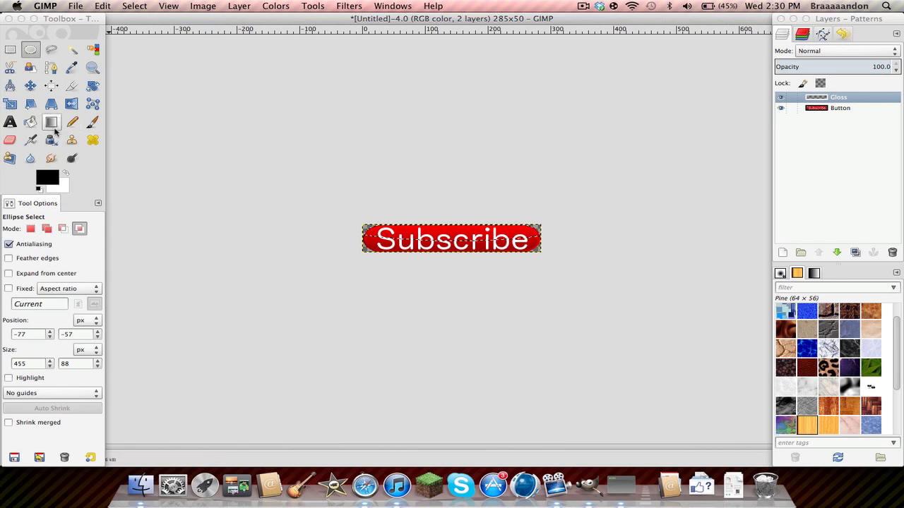
# Fill the curved selection with a white FG-to-Transparent gradient dragged downward, then select none.
pyautogui.click(52, 124)
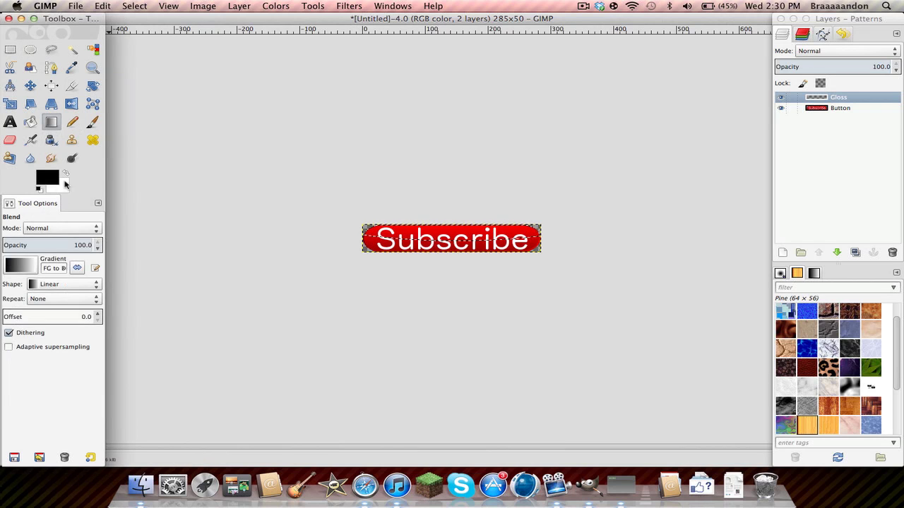
pyautogui.click(65, 174)
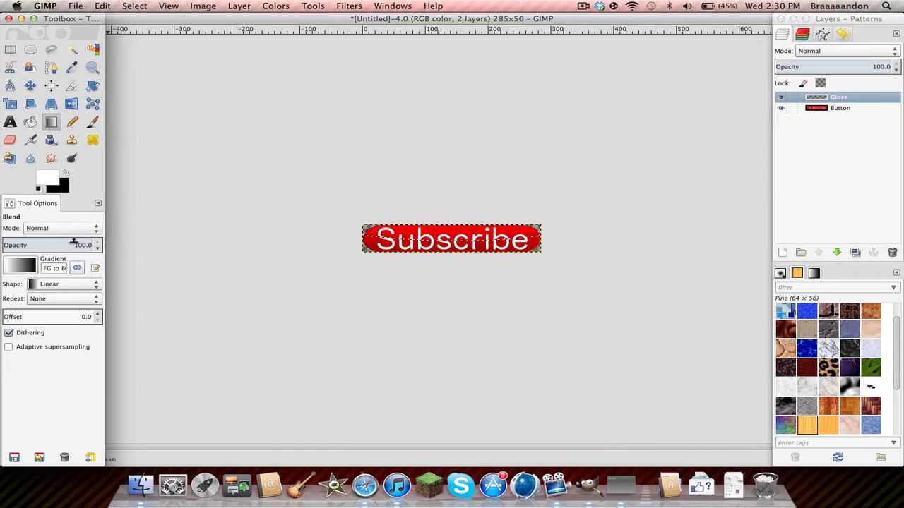
pyautogui.click(23, 275)
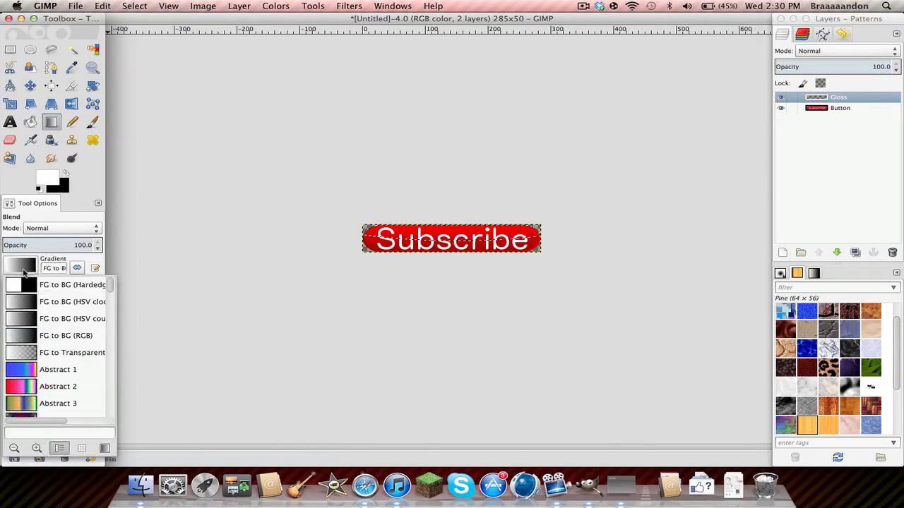
pyautogui.click(60, 355)
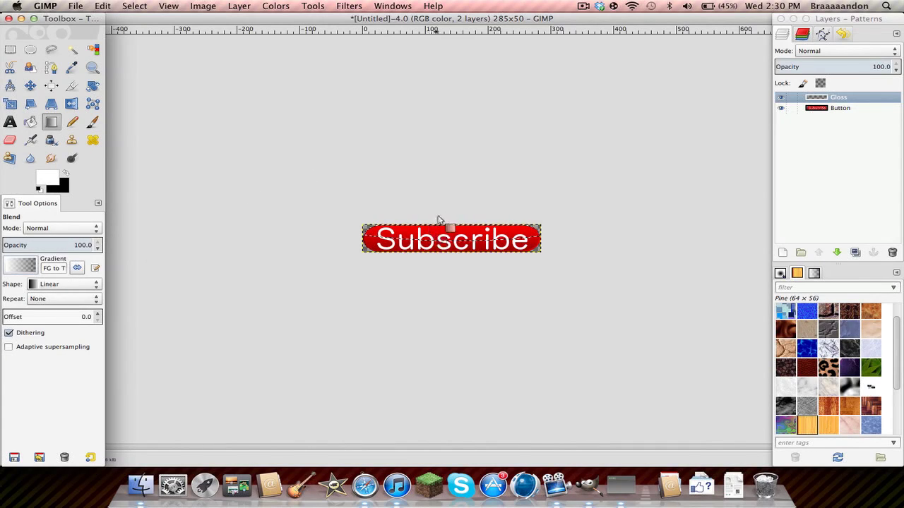
pyautogui.moveTo(439, 221); pyautogui.dragTo(441, 250)
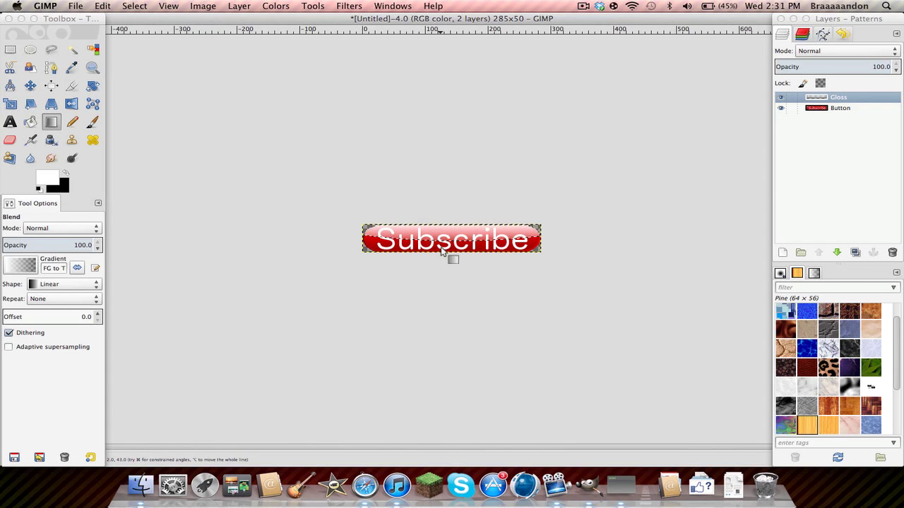
pyautogui.click(134, 6)
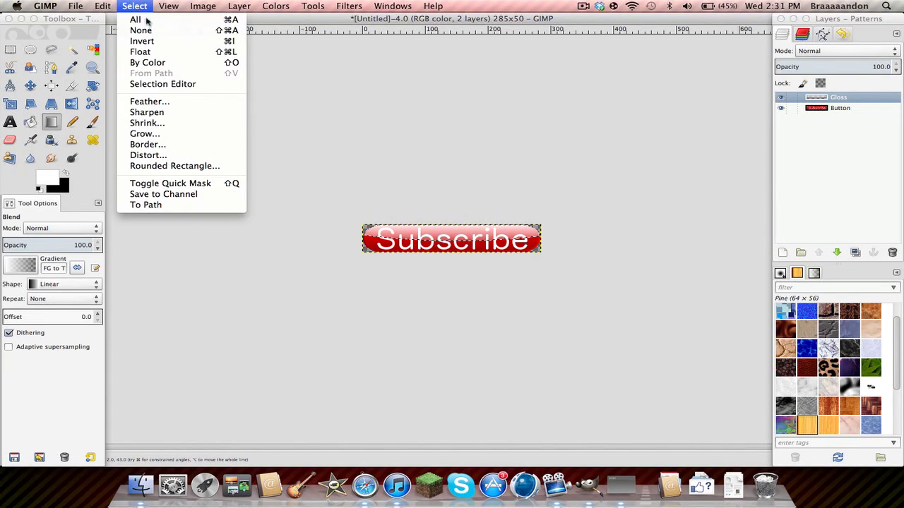
pyautogui.click(149, 30)
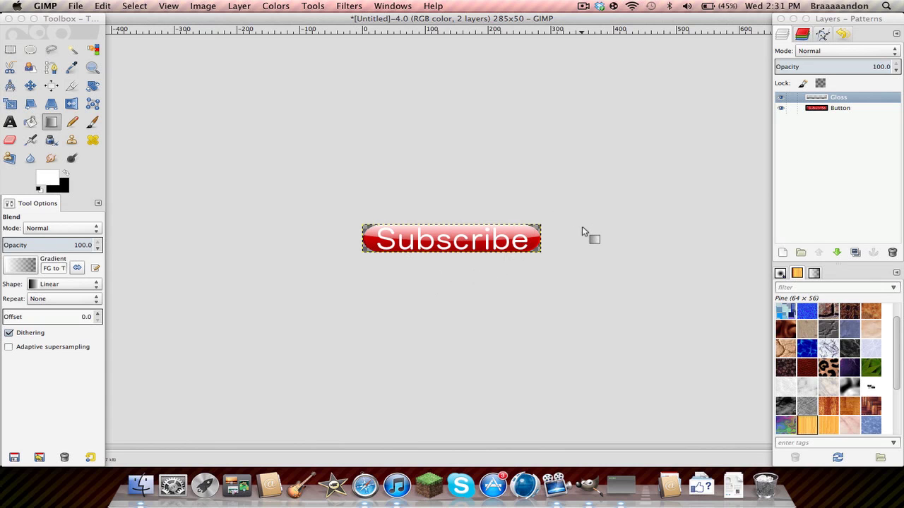
# Undo the gloss gradient and discard two trial ellipse selections.
pyautogui.hotkey('ctrl', 'z')
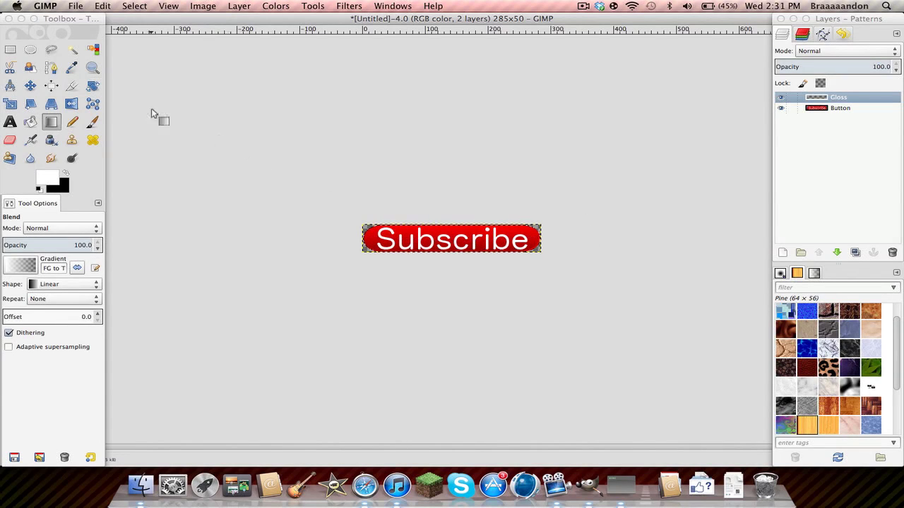
pyautogui.click(30, 50)
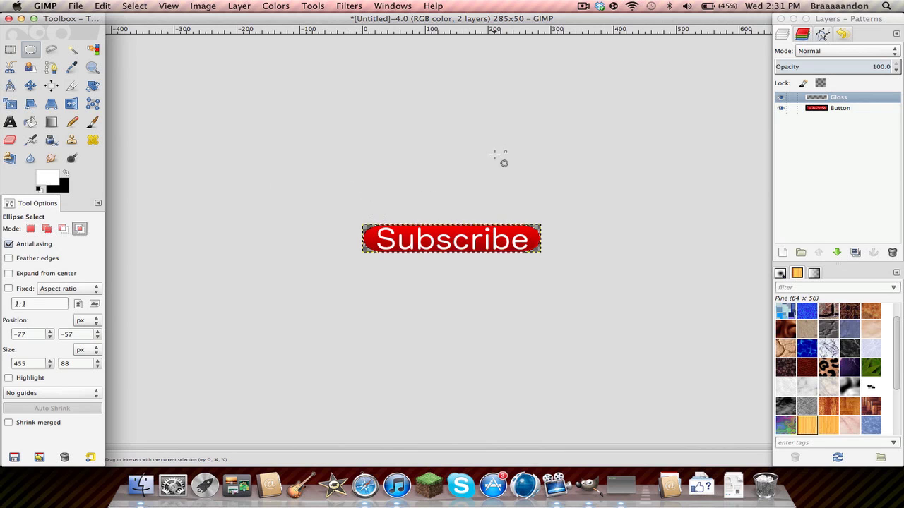
pyautogui.moveTo(288, 172)
pyautogui.mouseDown()
pyautogui.moveTo(454, 219)
pyautogui.moveTo(598, 242)
pyautogui.mouseUp()
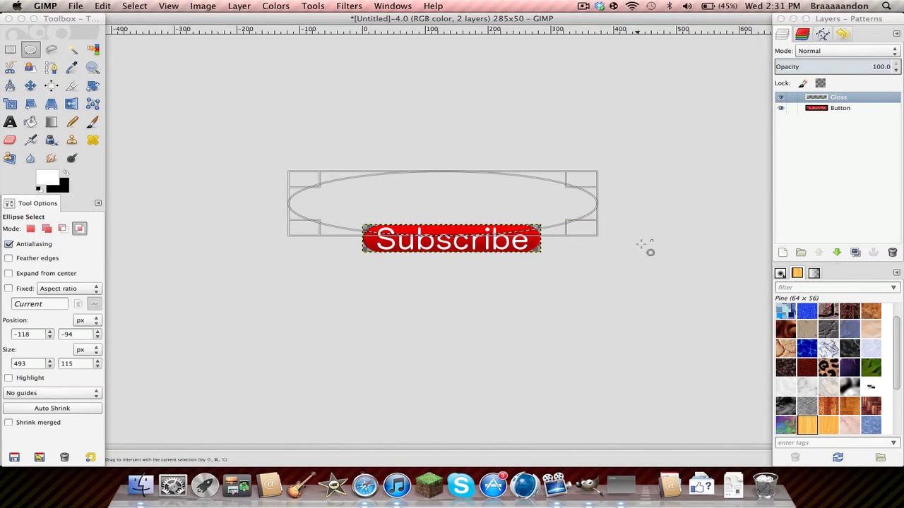
pyautogui.click(324, 279)
pyautogui.moveTo(321, 185); pyautogui.dragTo(444, 216)
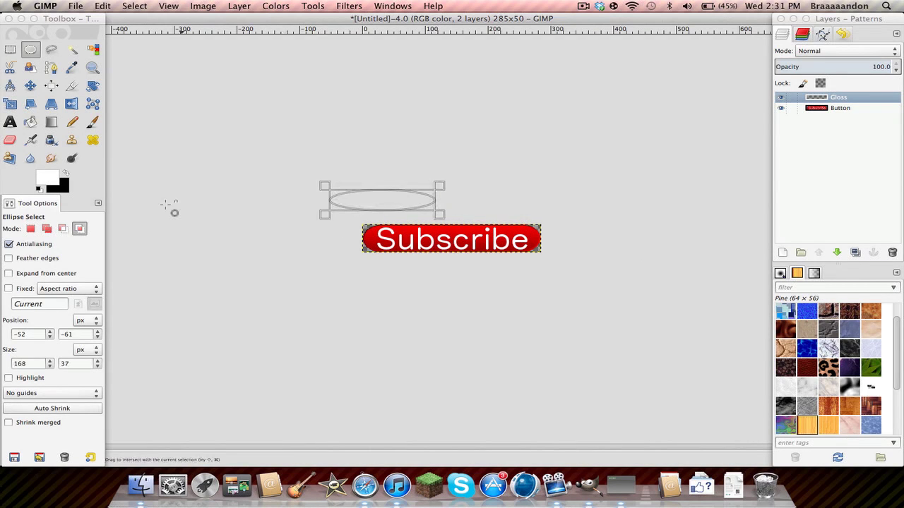
pyautogui.click(170, 206)
# Reselect the button's shape with Alpha to Selection on the Button layer.
pyautogui.click(840, 108)
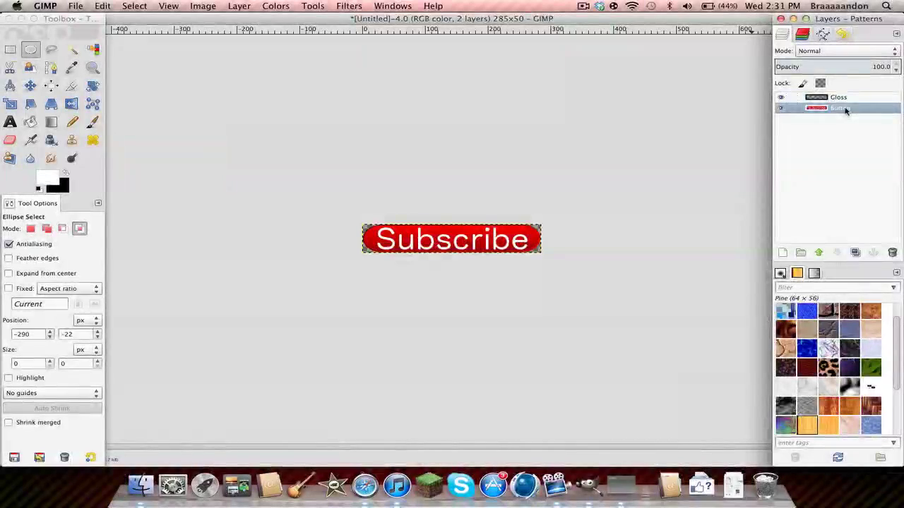
pyautogui.doubleClick(845, 107)
pyautogui.click(868, 139)
pyautogui.rightClick(852, 113)
pyautogui.click(773, 373)
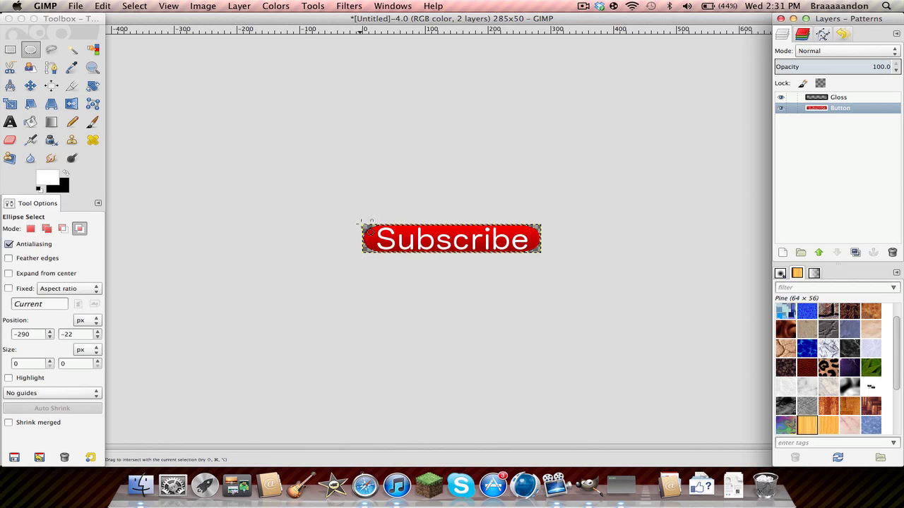
# Intersect it with a wide ellipse, adjusting its size and position over the button's top.
pyautogui.moveTo(362, 224); pyautogui.dragTo(550, 234)
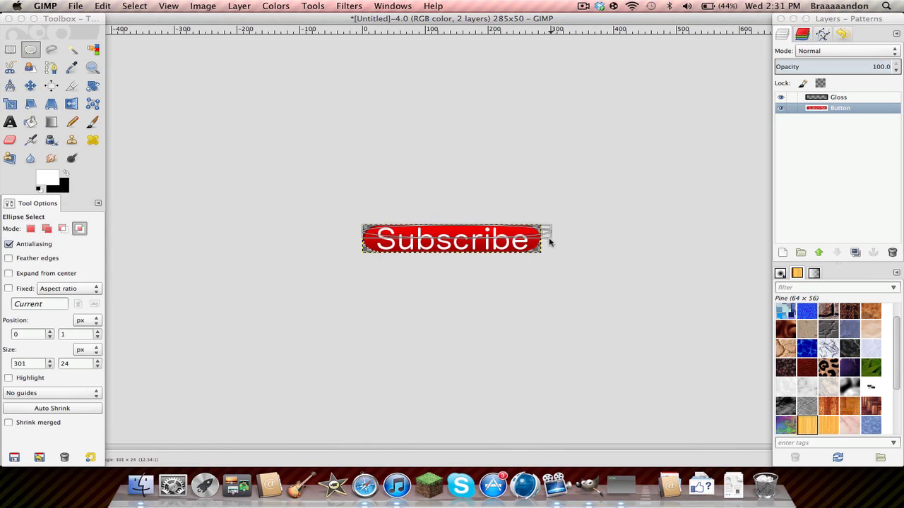
pyautogui.moveTo(550, 234); pyautogui.dragTo(543, 243)
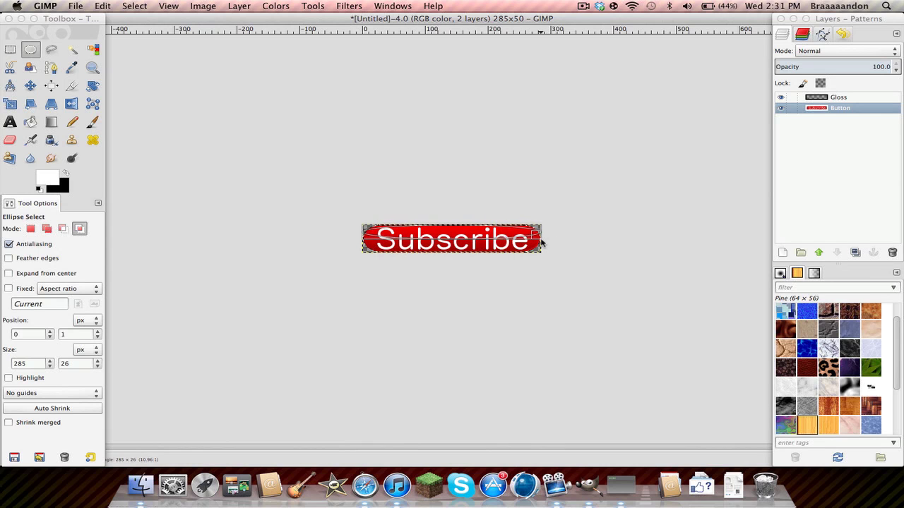
pyautogui.moveTo(487, 238); pyautogui.dragTo(487, 232)
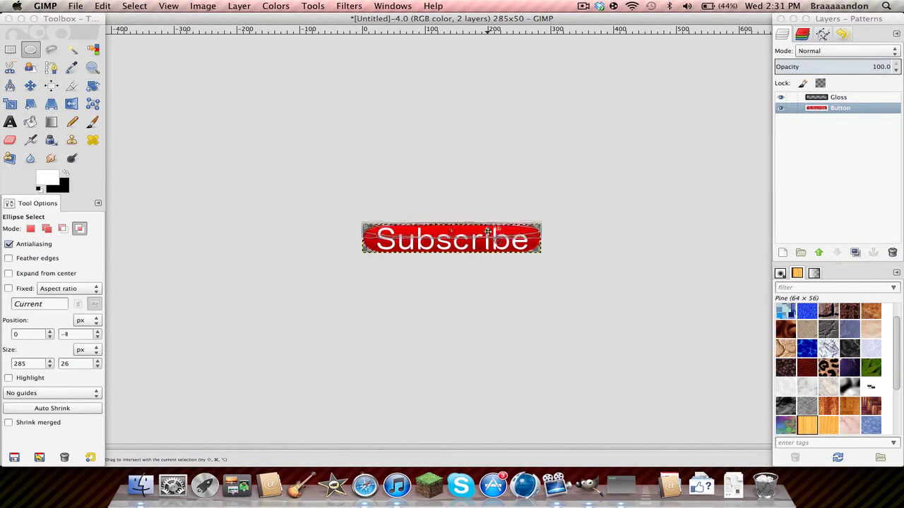
pyautogui.press('Down')
pyautogui.press('Down')
pyautogui.press('Down')
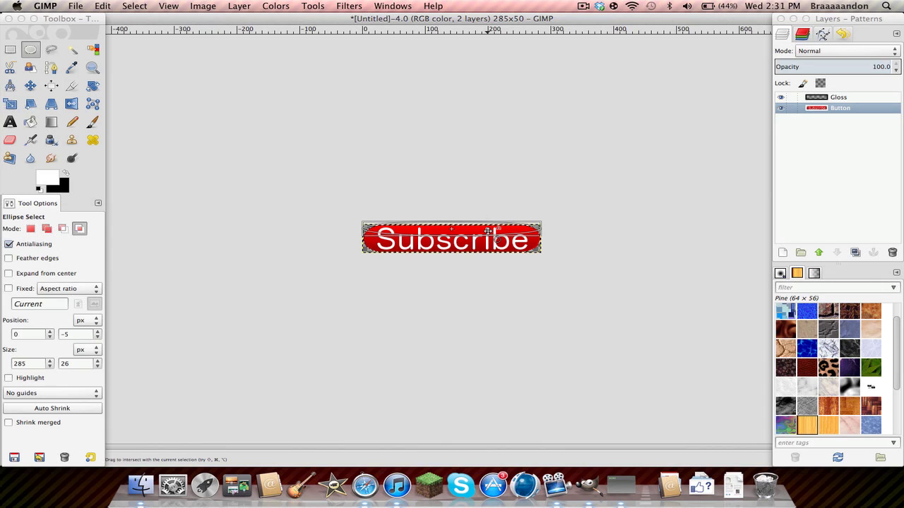
pyautogui.press('Up')
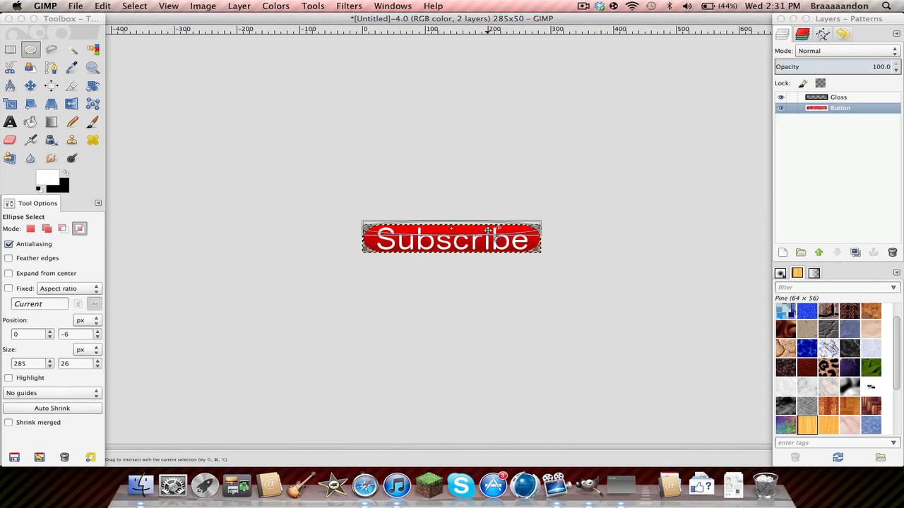
pyautogui.press('Down')
pyautogui.press('Down')
pyautogui.press('Down')
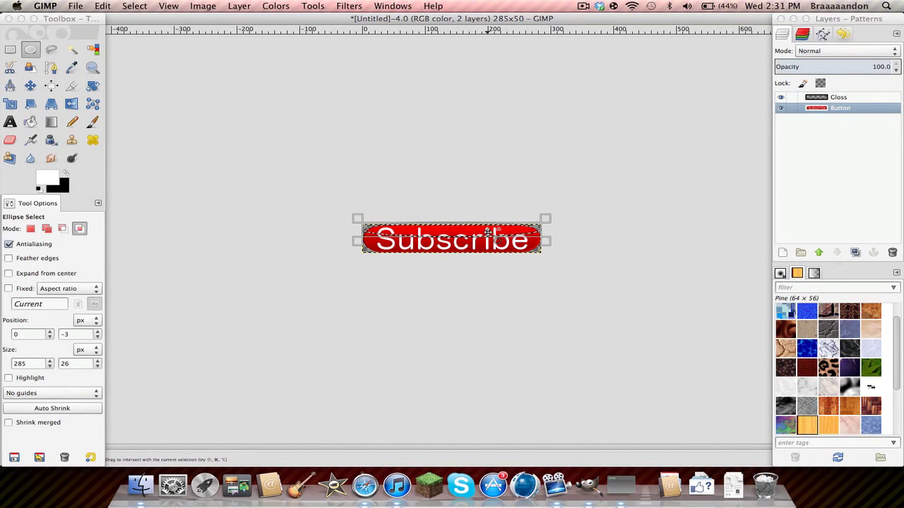
pyautogui.moveTo(363, 215)
pyautogui.mouseDown()
pyautogui.moveTo(541, 225)
pyautogui.moveTo(568, 206)
pyautogui.mouseUp()
pyautogui.moveTo(468, 223); pyautogui.dragTo(462, 222)
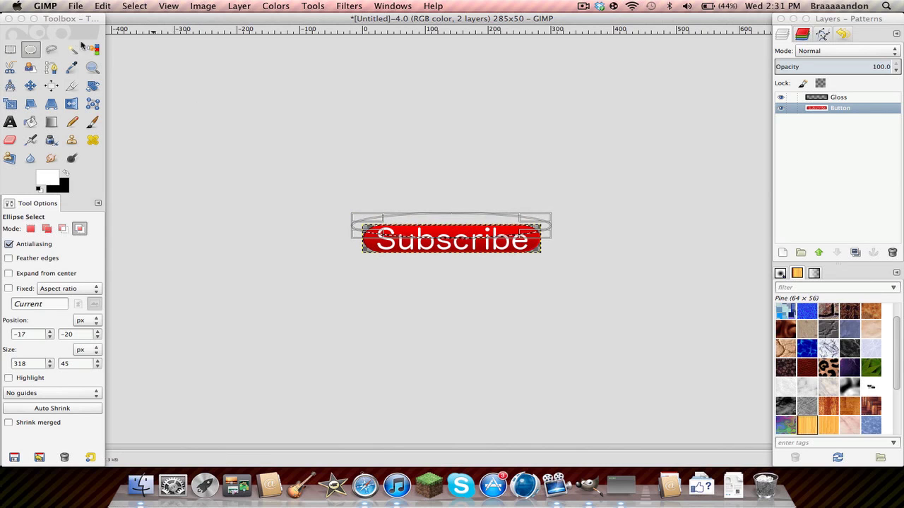
# With the Blend tool, drag trial top-down gradients across the button.
pyautogui.click(52, 122)
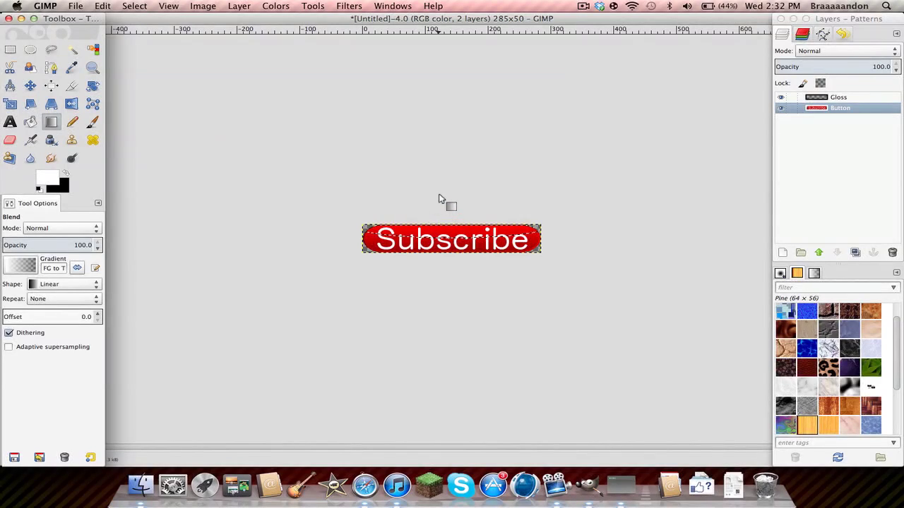
pyautogui.click(435, 164)
pyautogui.moveTo(432, 191); pyautogui.dragTo(436, 240)
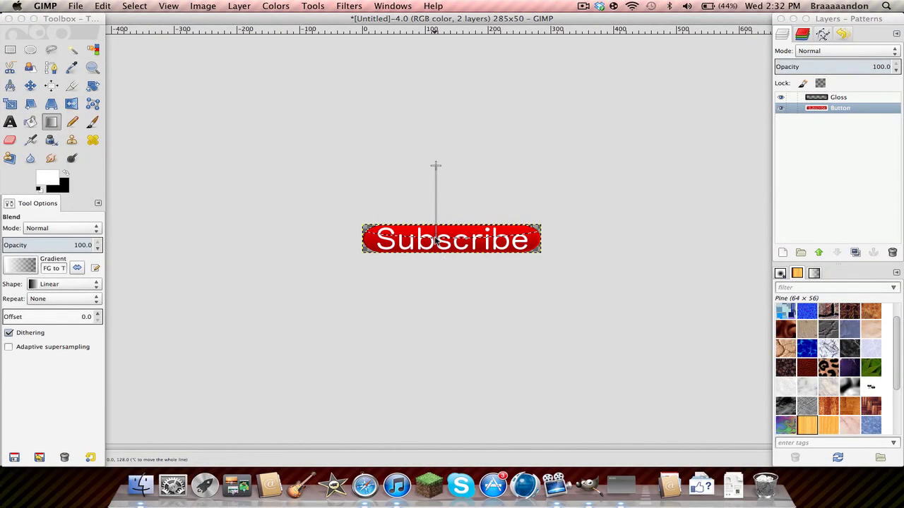
pyautogui.moveTo(435, 240); pyautogui.dragTo(435, 240)
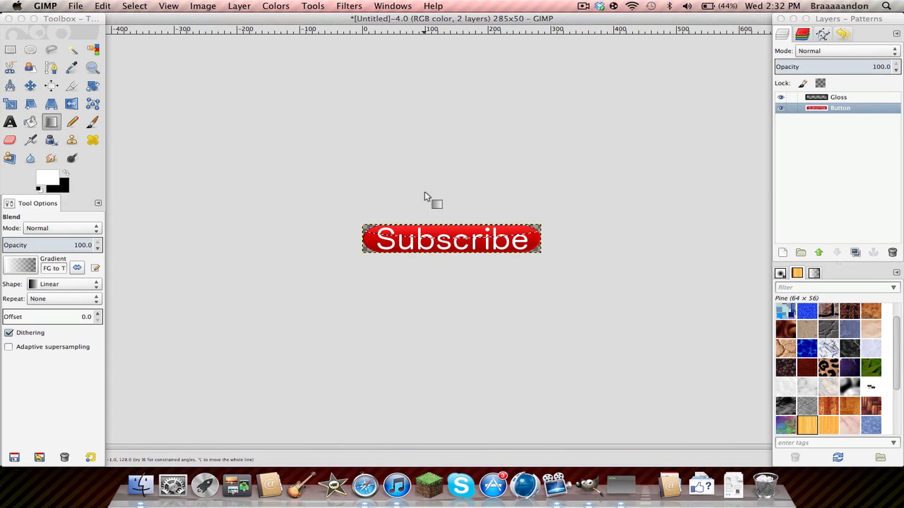
pyautogui.moveTo(424, 192); pyautogui.dragTo(424, 221)
# Switch to the Gloss layer, draw a white gradient, undo it, and redraw it taller.
pyautogui.click(837, 98)
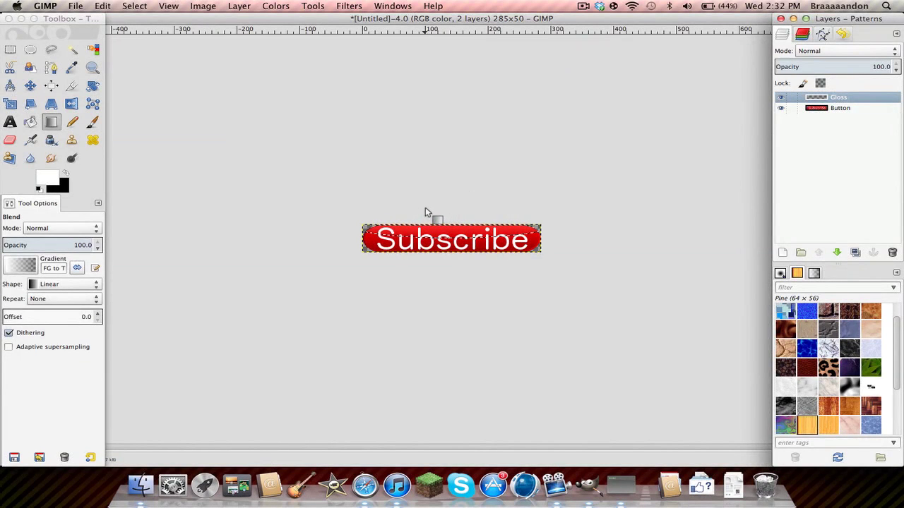
pyautogui.moveTo(425, 208); pyautogui.dragTo(427, 243)
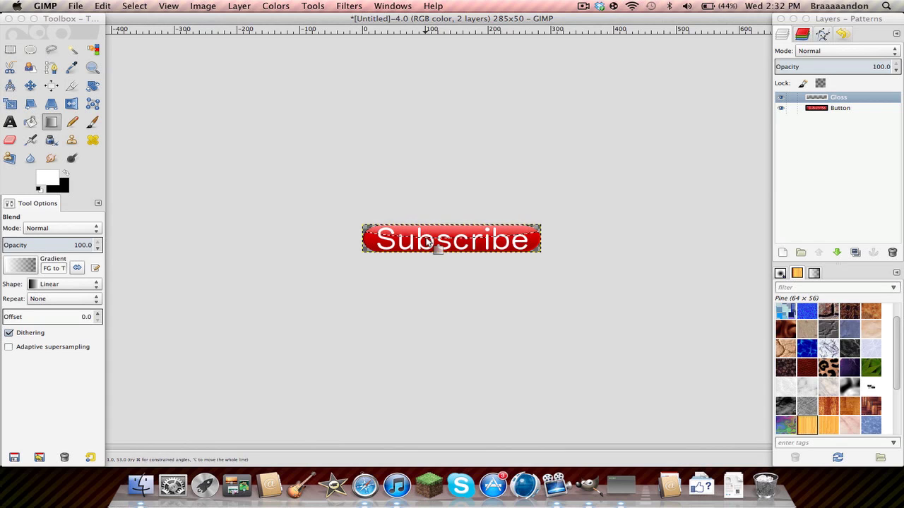
pyautogui.hotkey('ctrl', 'z')
pyautogui.moveTo(429, 175); pyautogui.dragTo(434, 256)
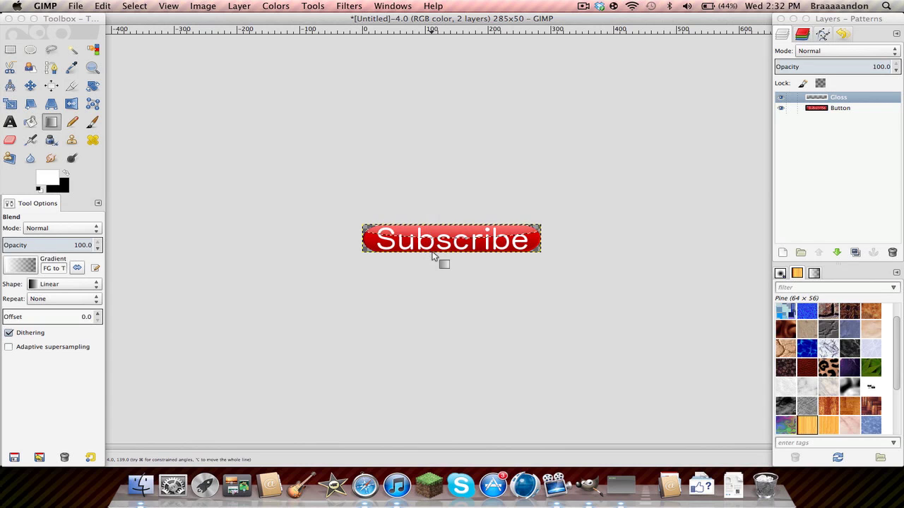
pyautogui.click(133, 5)
pyautogui.click(142, 31)
pyautogui.moveTo(472, 182)
pyautogui.mouseDown()
pyautogui.moveTo(472, 280)
pyautogui.moveTo(466, 89)
pyautogui.mouseUp()
pyautogui.hotkey('ctrl', 'z')
pyautogui.hotkey('ctrl', 'z')
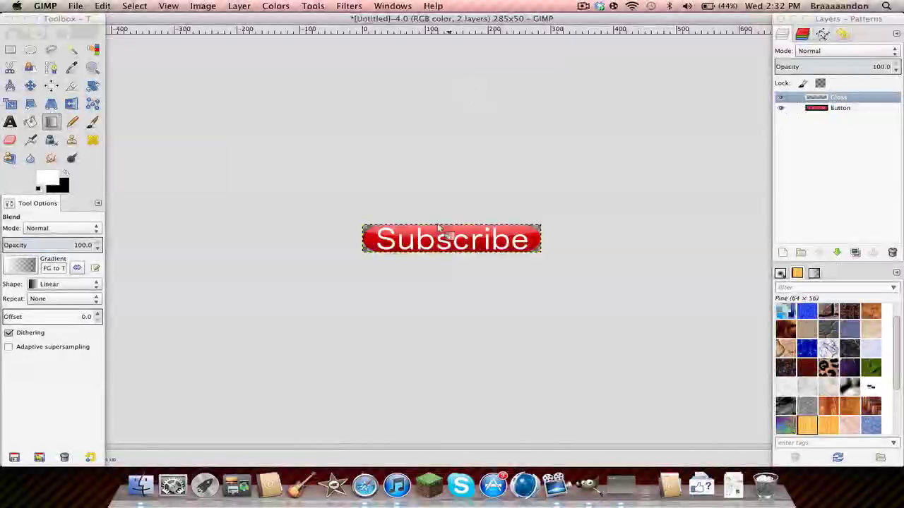
pyautogui.moveTo(431, 298); pyautogui.dragTo(433, 230)
pyautogui.hotkey('ctrl', 'z')
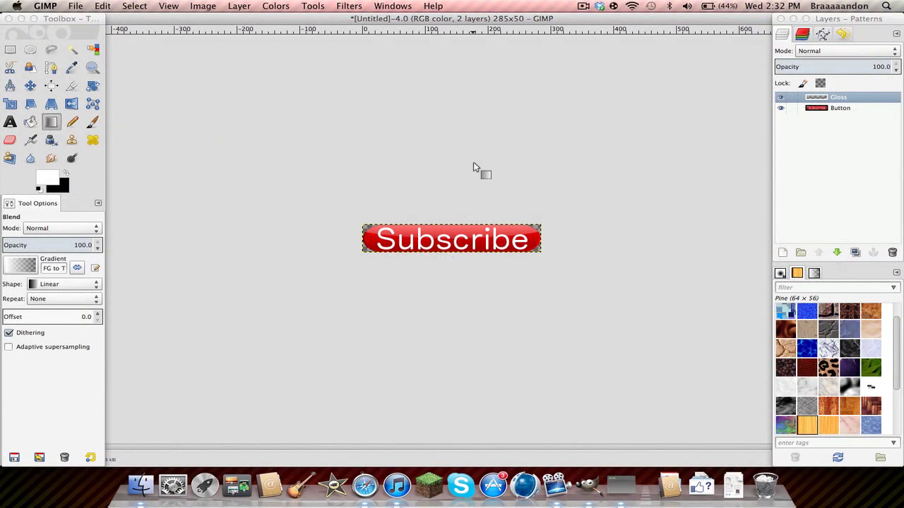
pyautogui.moveTo(448, 182); pyautogui.dragTo(430, 309)
pyautogui.moveTo(480, 160); pyautogui.dragTo(418, 304)
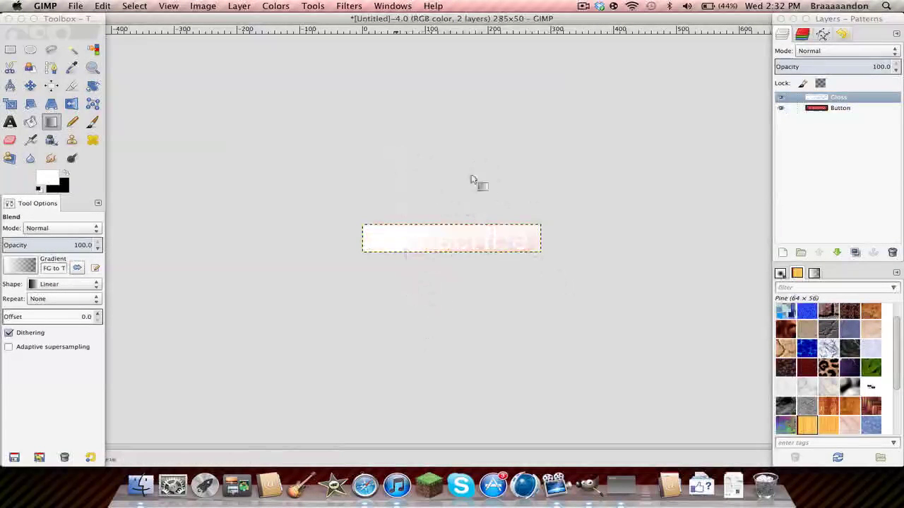
pyautogui.moveTo(524, 185); pyautogui.dragTo(529, 313)
pyautogui.moveTo(355, 249); pyautogui.dragTo(492, 287)
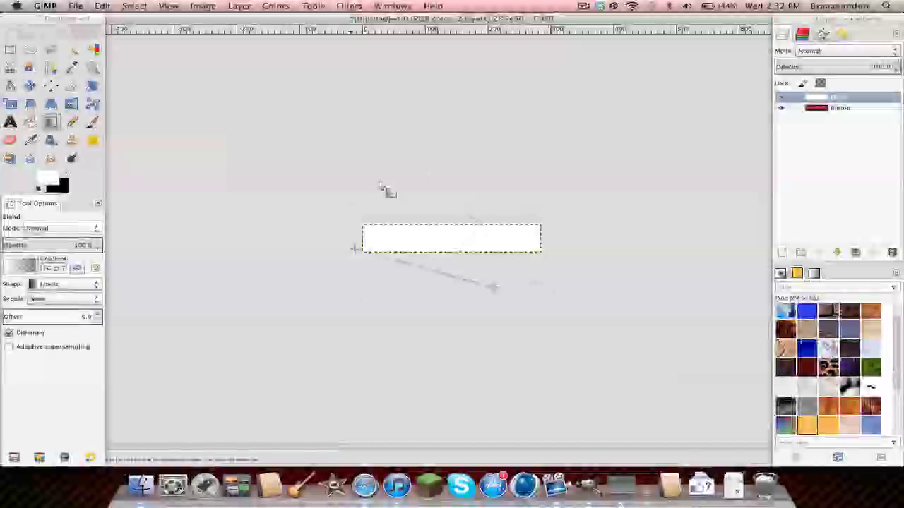
pyautogui.moveTo(460, 215); pyautogui.dragTo(504, 262)
pyautogui.moveTo(491, 209)
pyautogui.mouseDown()
pyautogui.moveTo(516, 266)
pyautogui.moveTo(439, 265)
pyautogui.mouseUp()
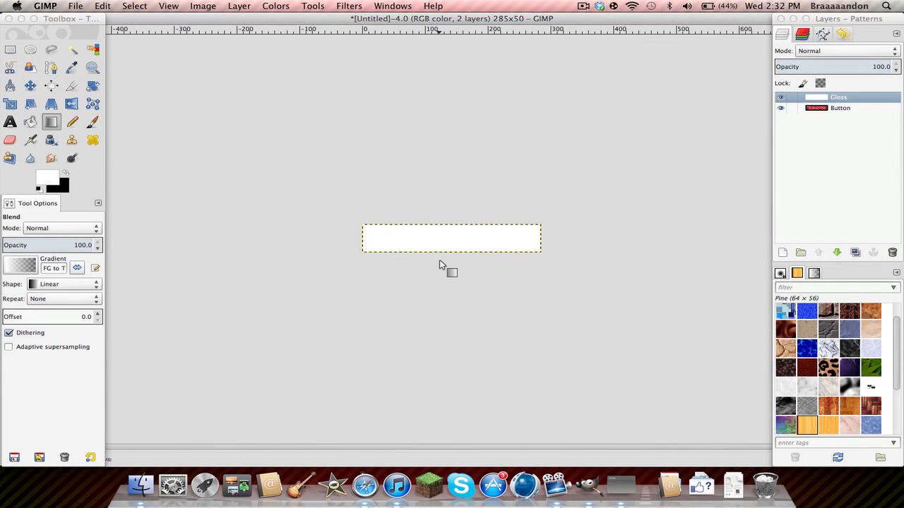